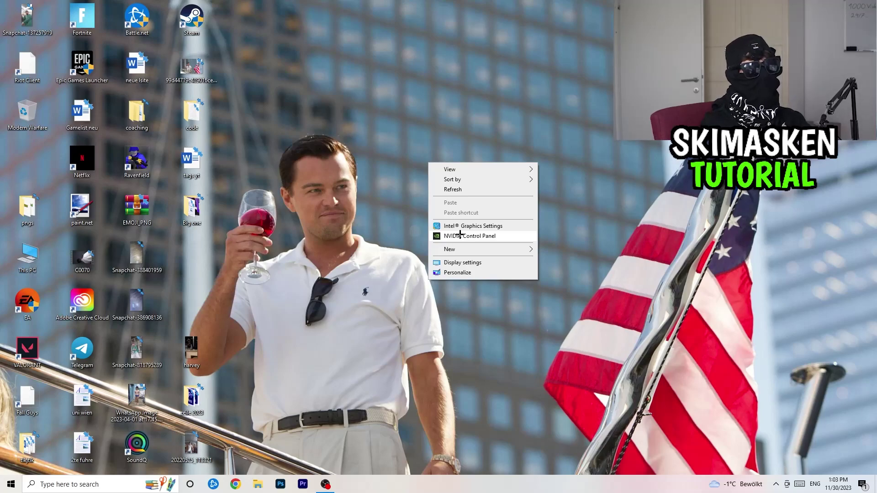
- Open the NVIDIA Control Panel's Change Resolution page and select the 1080p, 1920 × 1080 (native) resolution
click(461, 234)
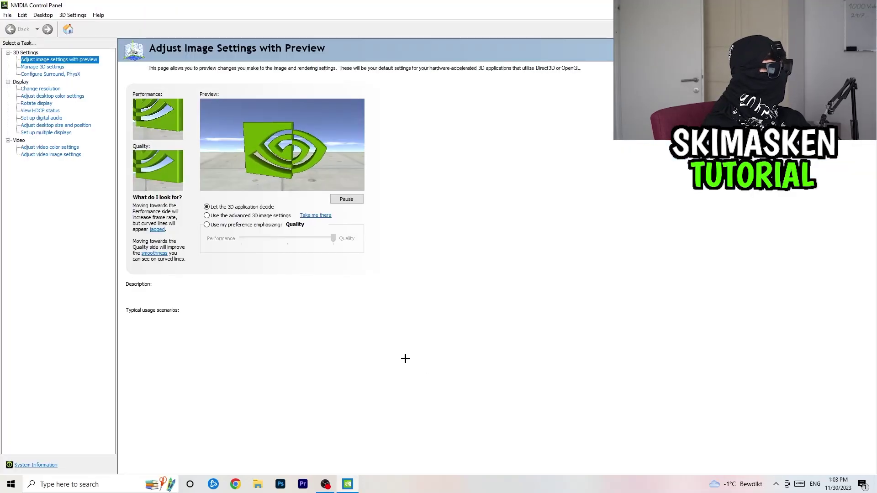
click(44, 89)
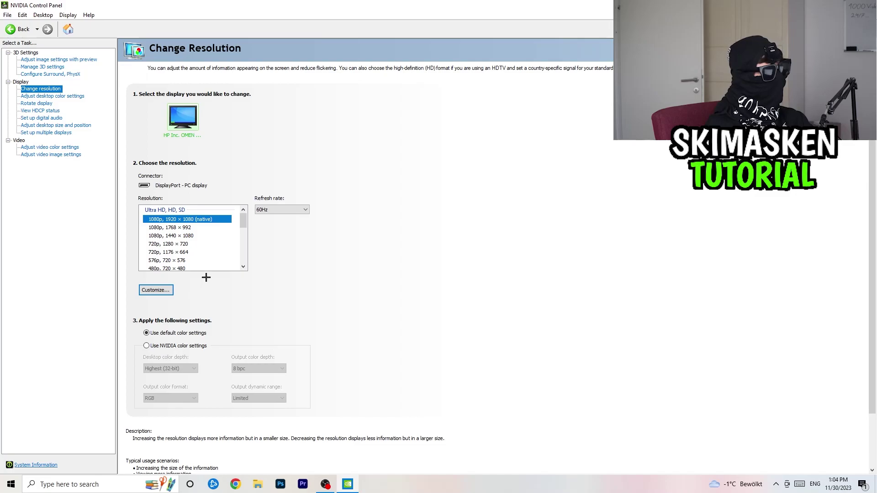
click(206, 227)
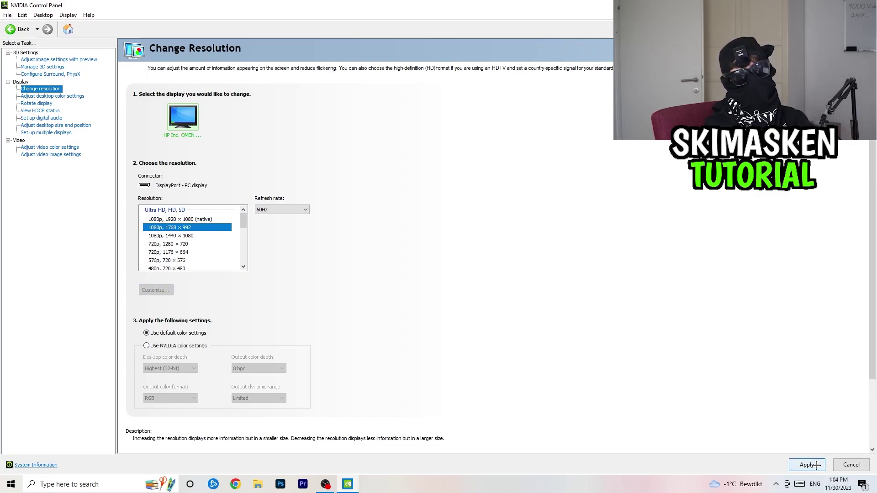
click(191, 219)
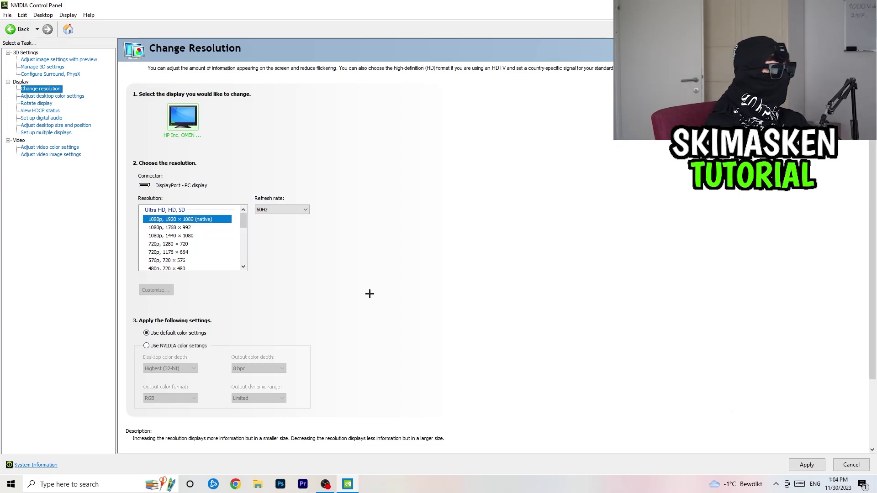
click(195, 234)
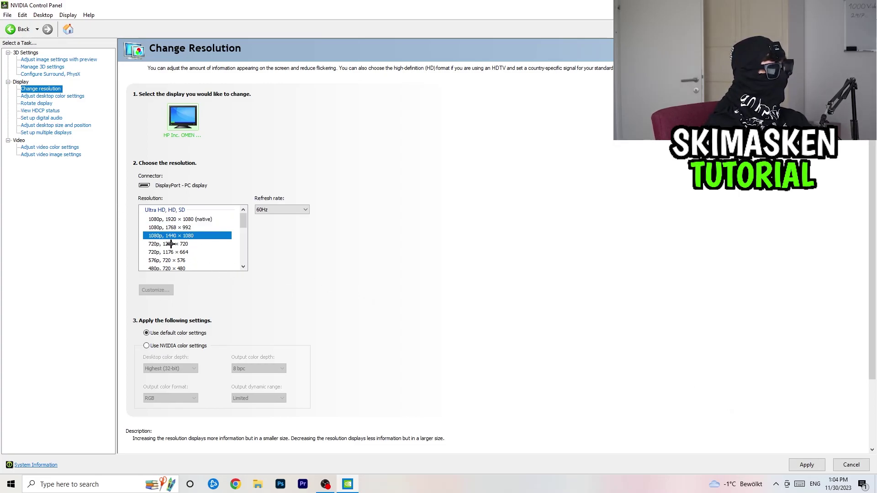
click(192, 220)
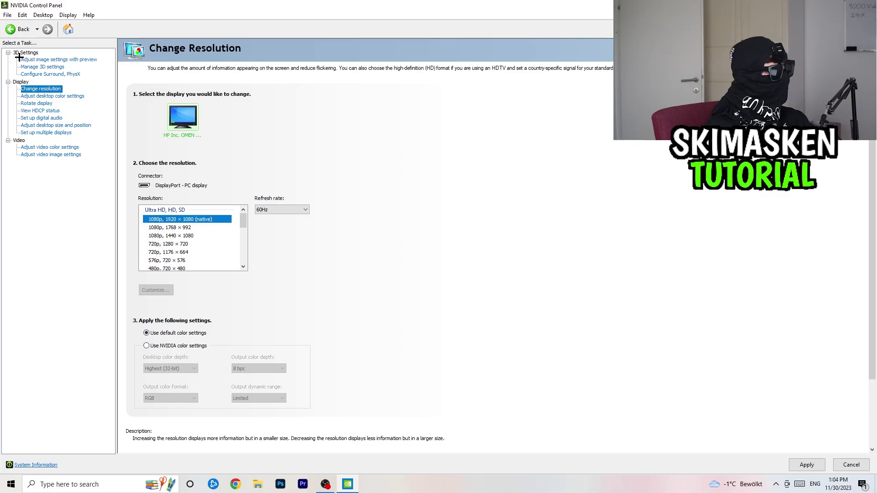
- Keep the image settings on "Let the 3D application decide" and apply the pending changes while closing the control panel
click(44, 60)
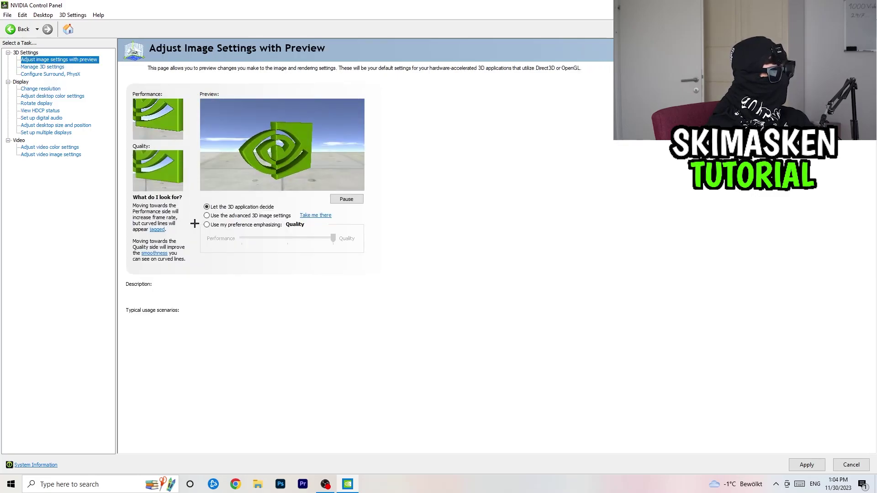
mouse_move(208, 226)
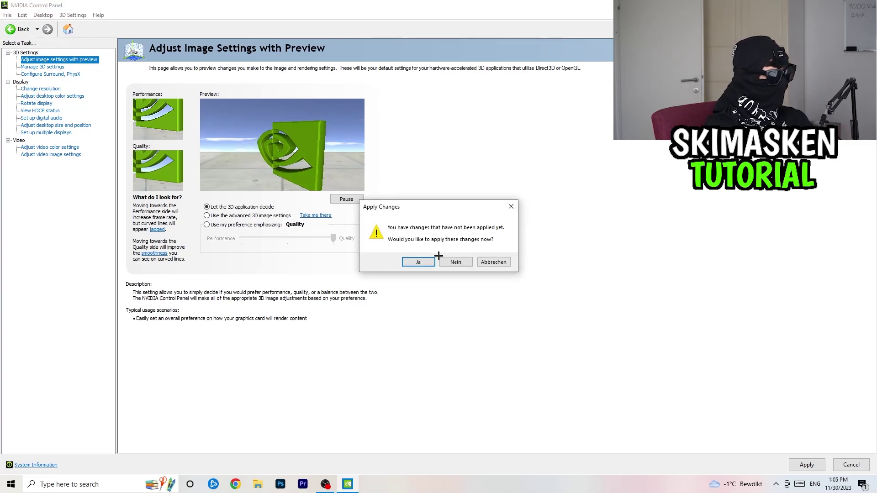
click(427, 261)
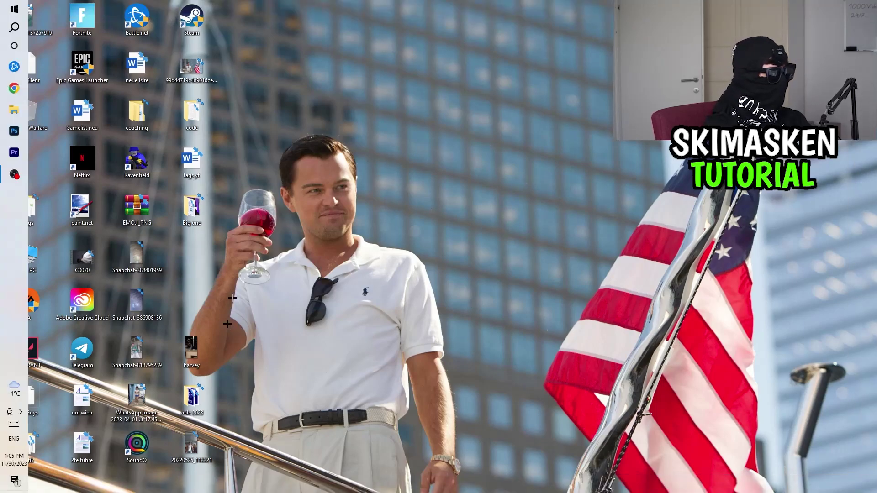
- Open Task Manager from the desktop and maximize its window
right_click(461, 489)
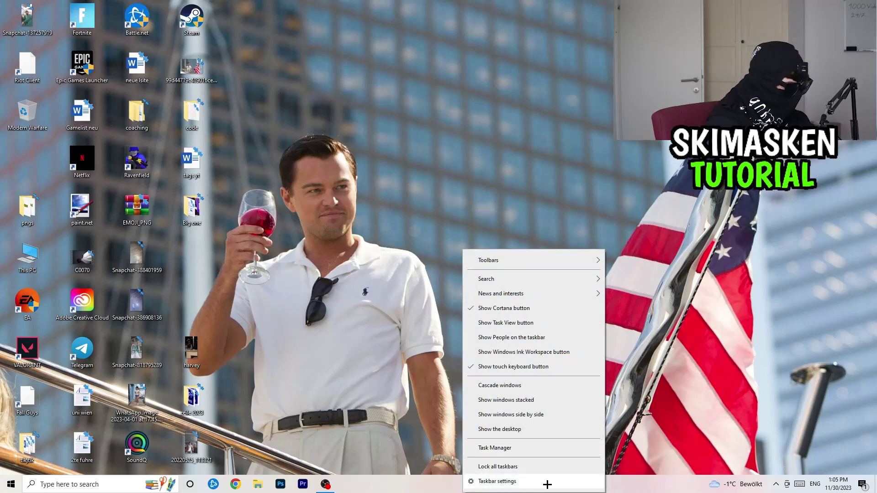
click(499, 448)
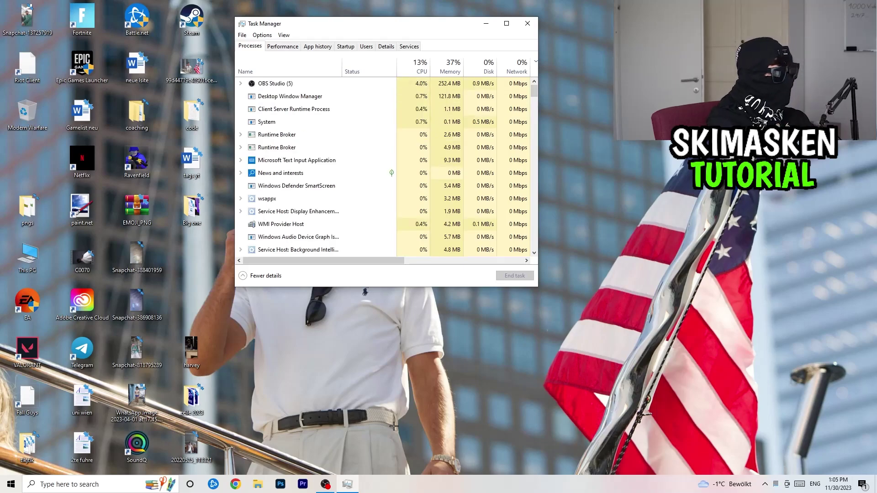
click(506, 23)
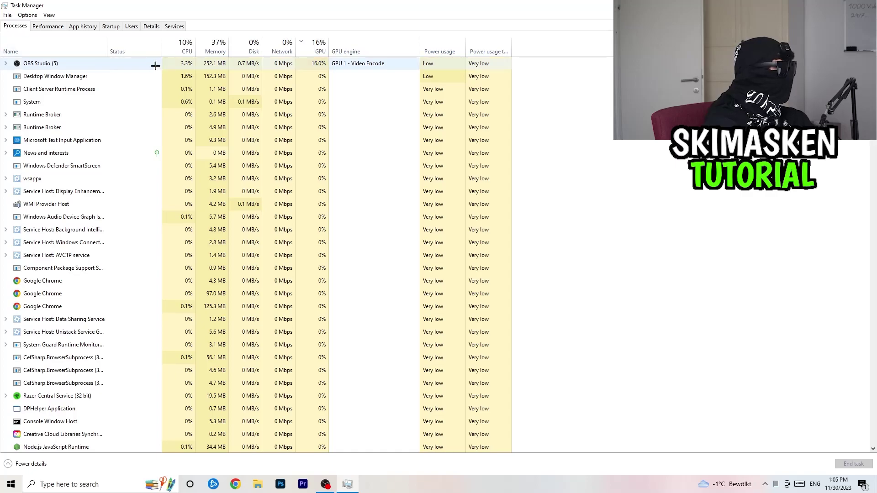
- Sort the running processes by GPU usage and inspect the available actions for the Google Chrome process
click(185, 46)
click(319, 50)
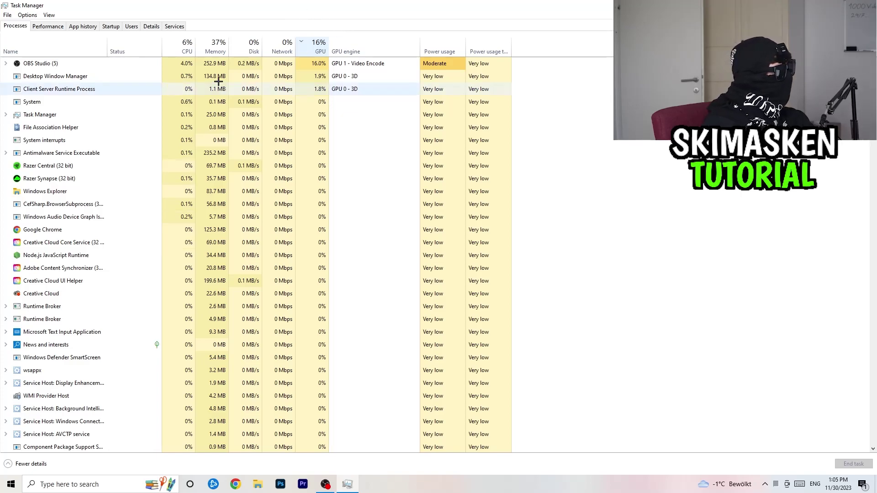
right_click(93, 228)
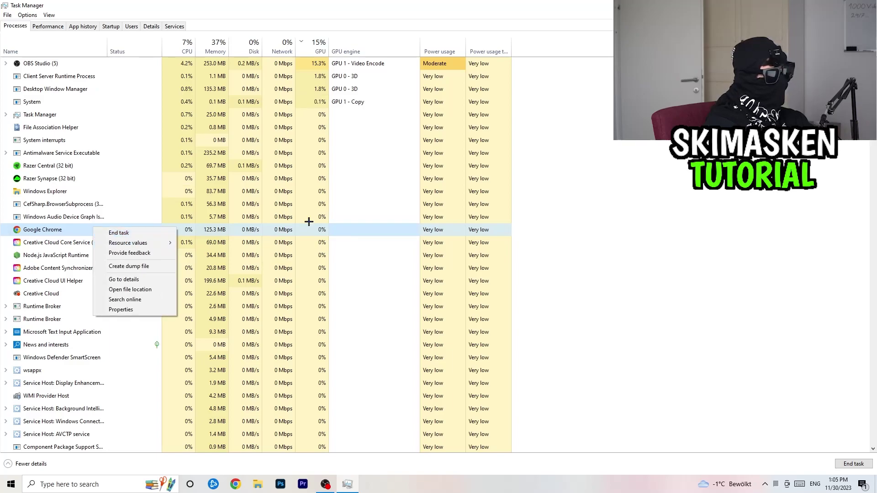
key(Escape)
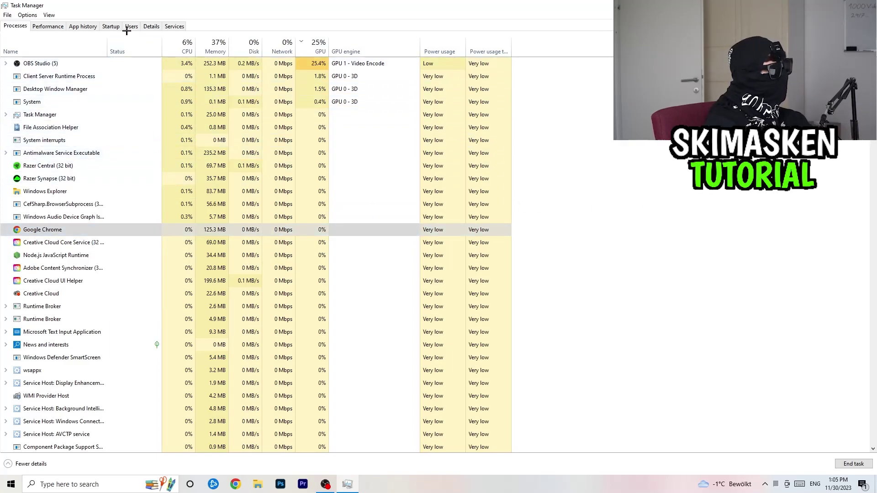
- Show the startup programs and inspect the available actions for the Creative Cloud entry
click(111, 26)
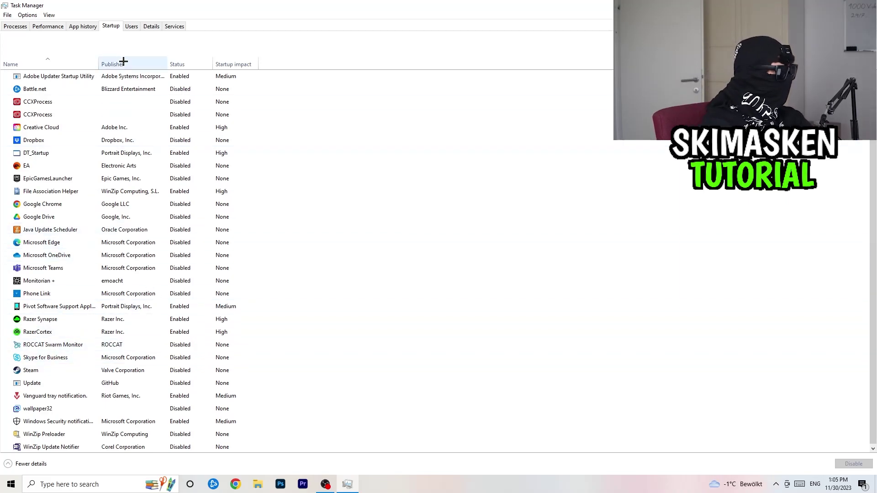
right_click(187, 129)
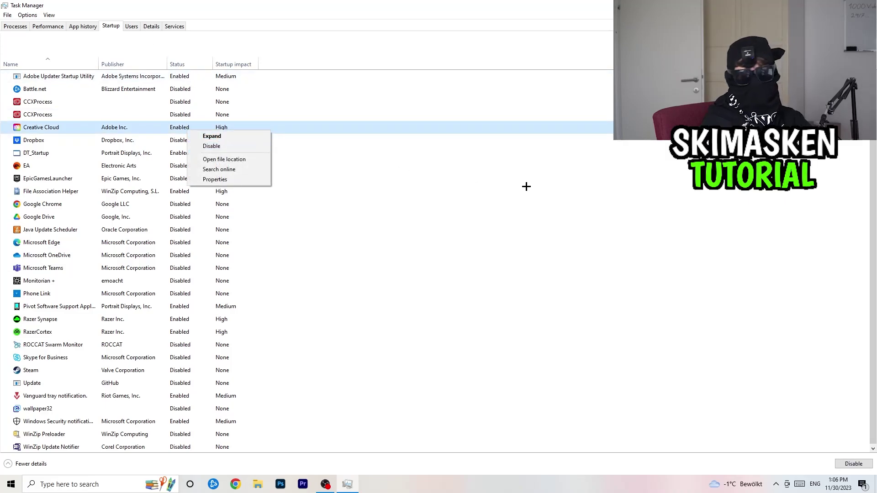
click(578, 189)
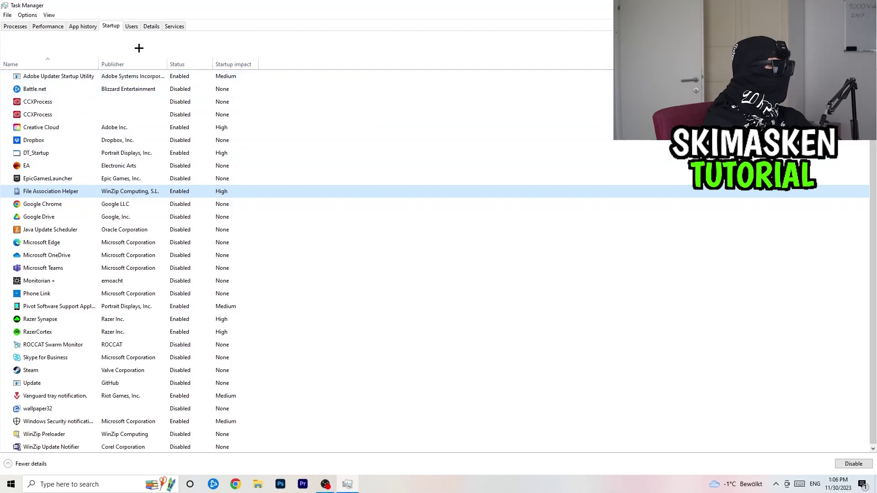
- Review the detailed process list and the priority options of a chrome.exe process, and close Task Manager
click(154, 28)
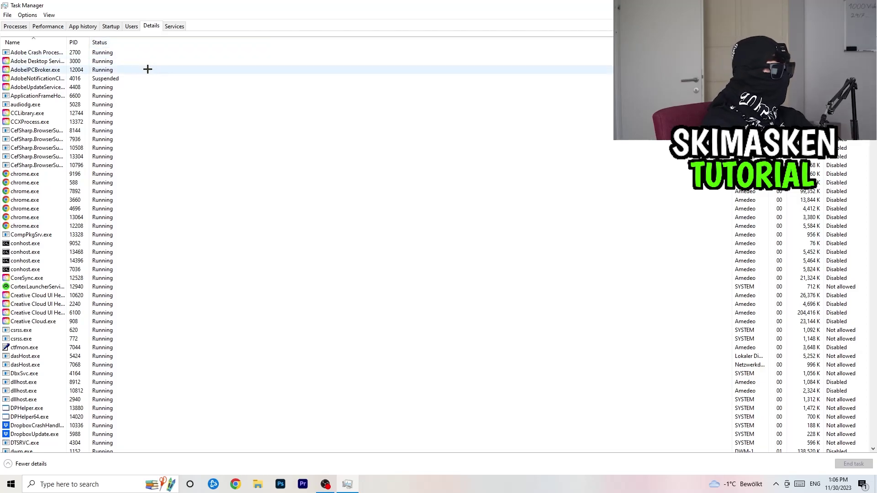
scroll(109, 183, down, 5)
scroll(110, 256, up, 5)
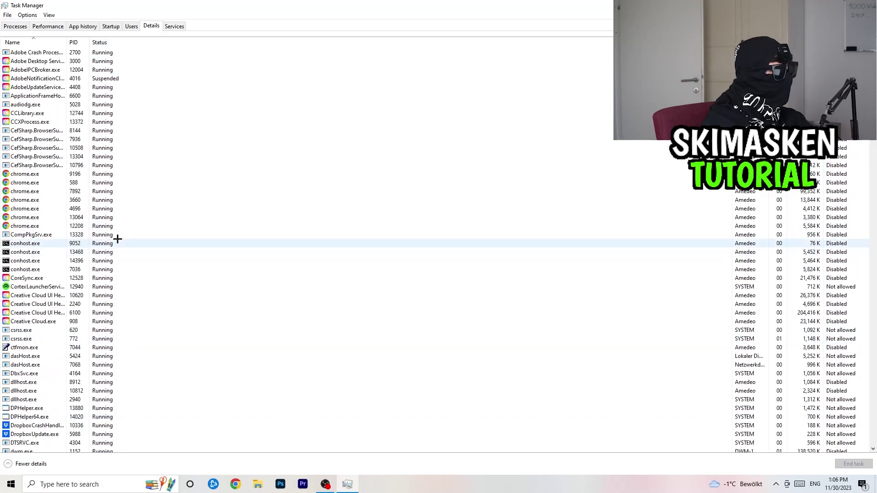
right_click(42, 199)
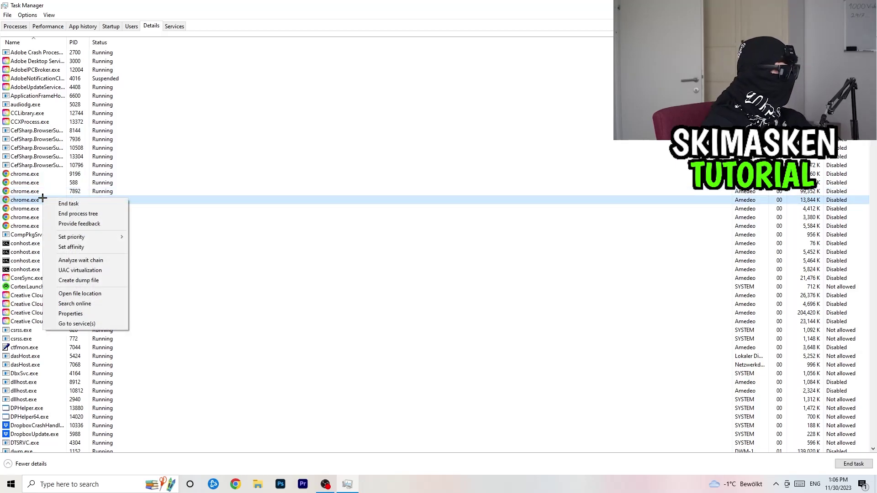
mouse_move(96, 237)
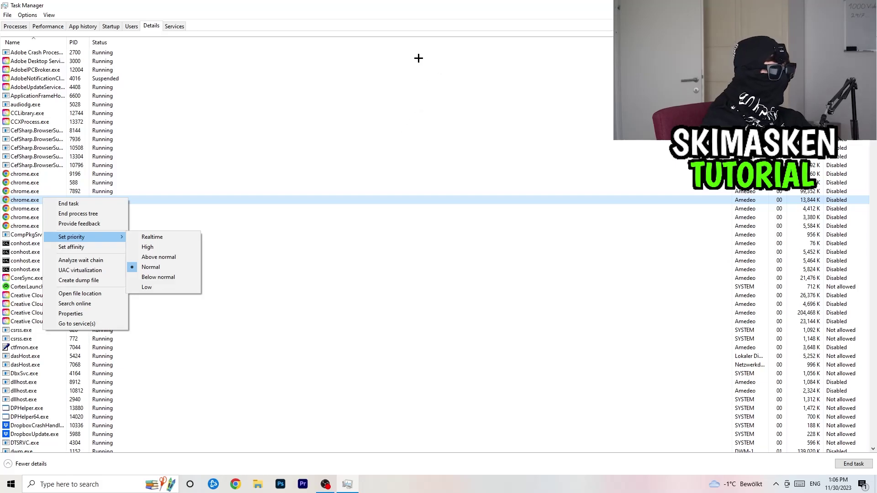
click(420, 31)
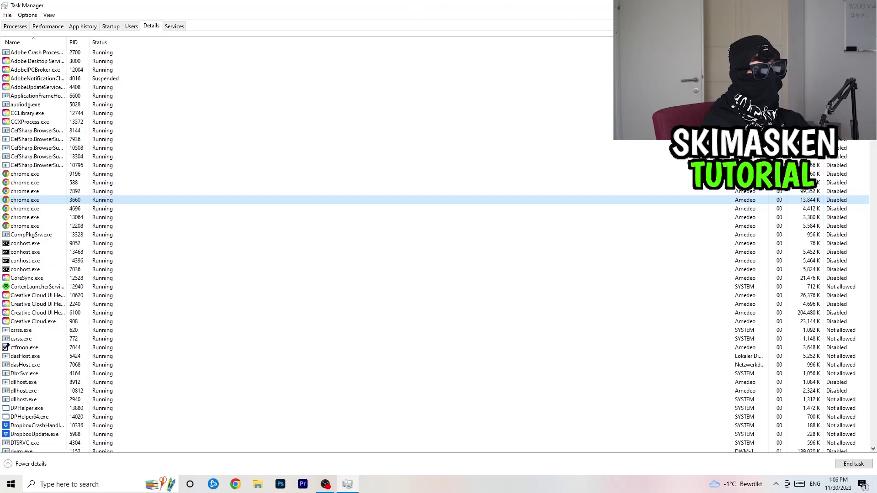
key(alt+F4)
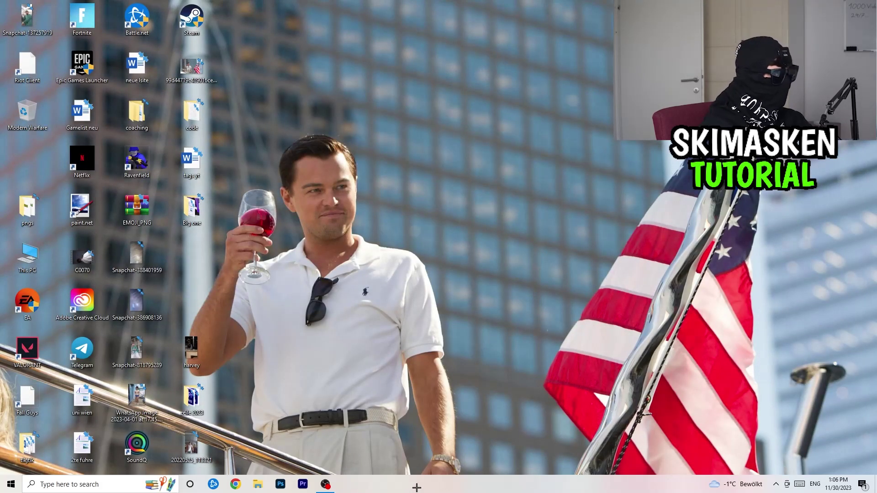
- Open the Gaming section of Windows Settings and review the Game Bar, Captures and Game Mode options
click(2, 489)
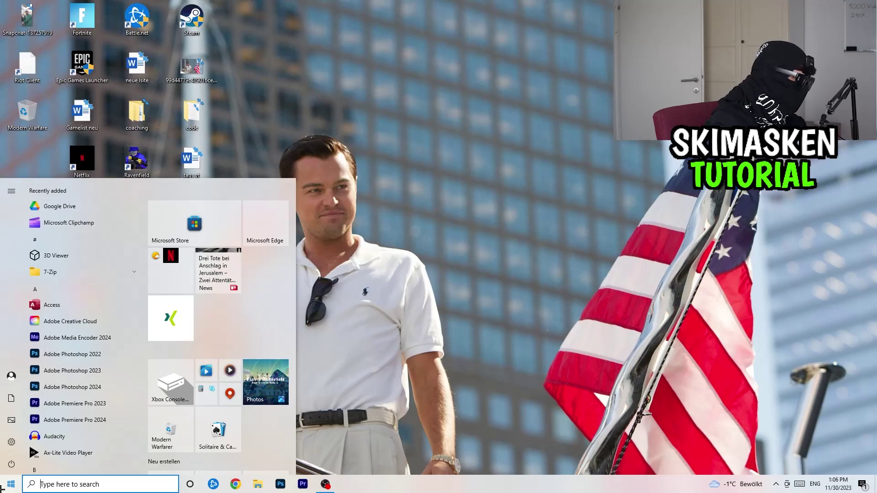
click(12, 442)
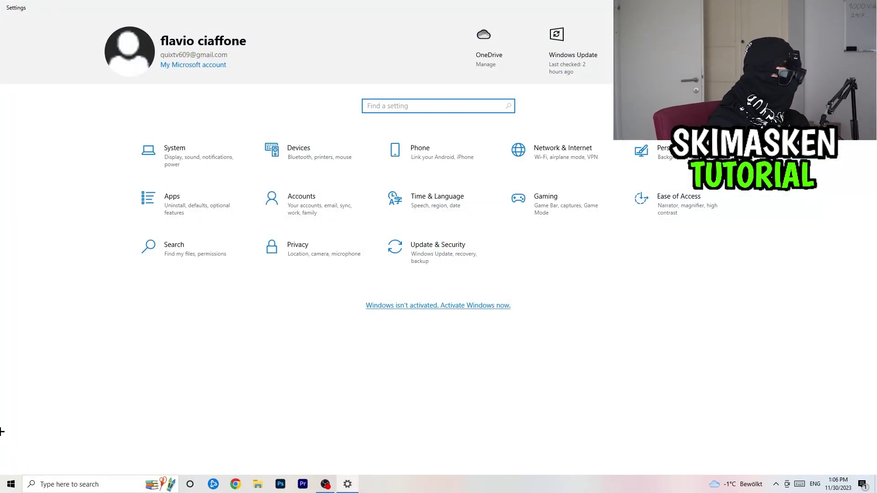
click(530, 206)
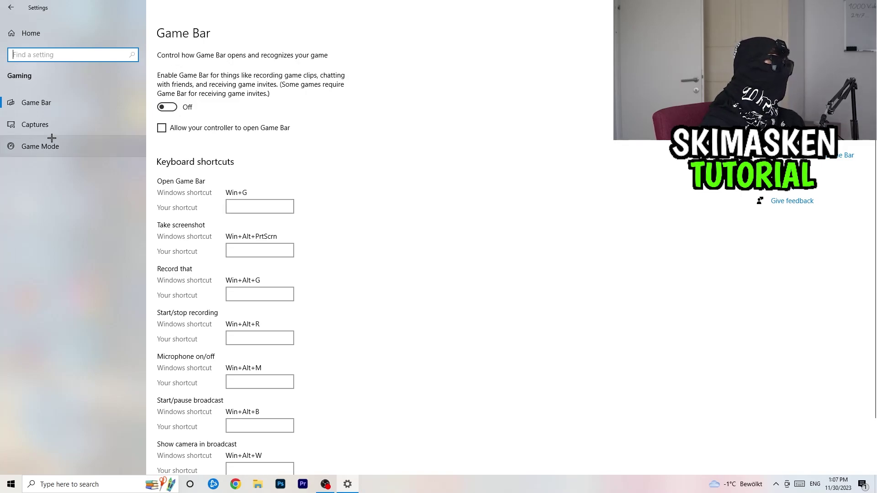
click(53, 124)
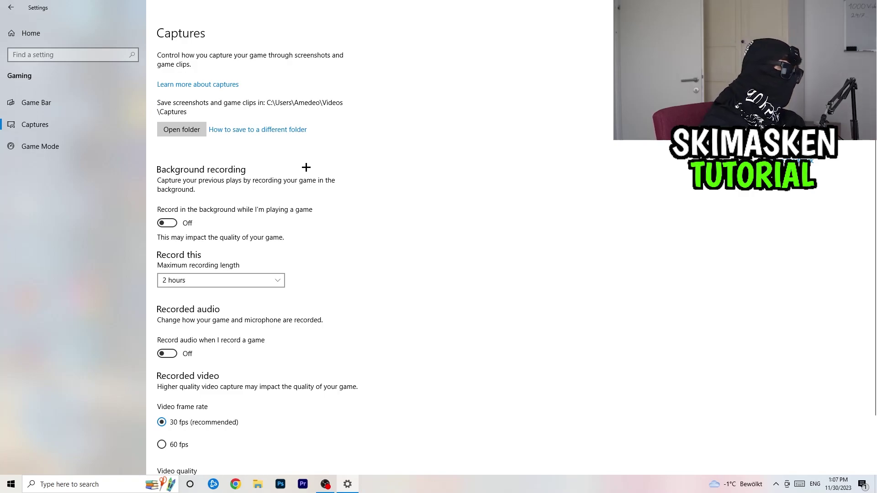
scroll(208, 162, down, 2)
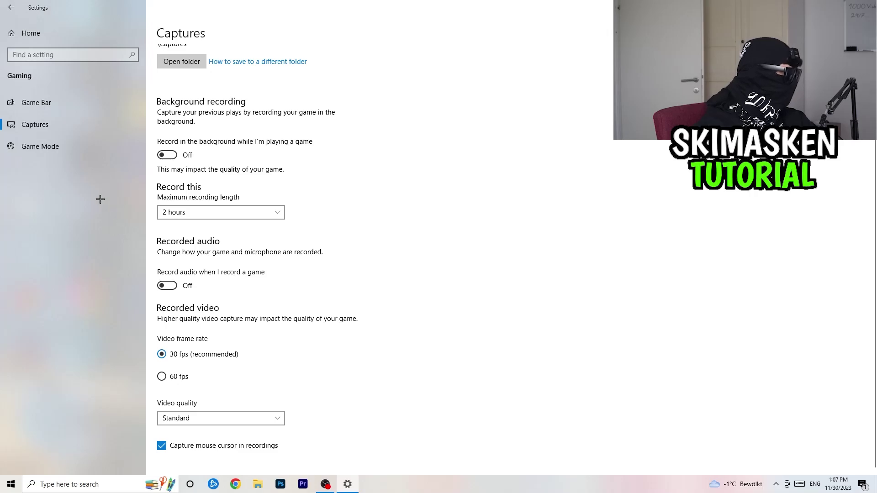
click(57, 146)
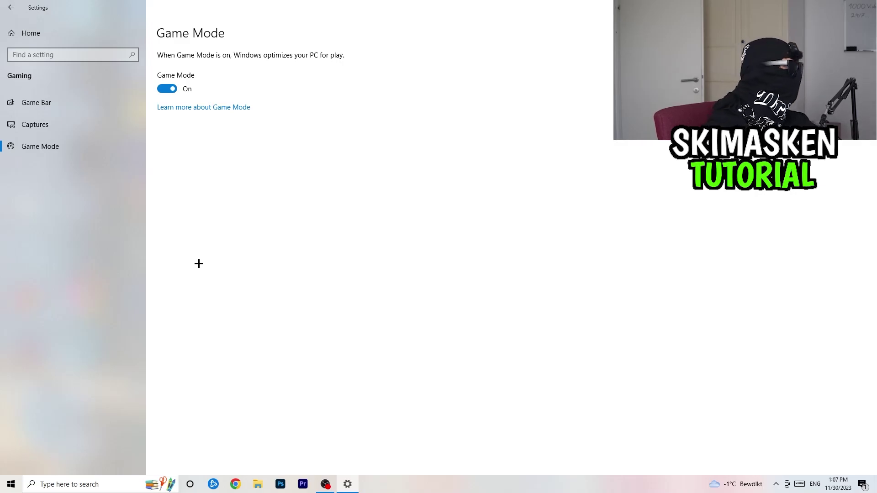
click(11, 8)
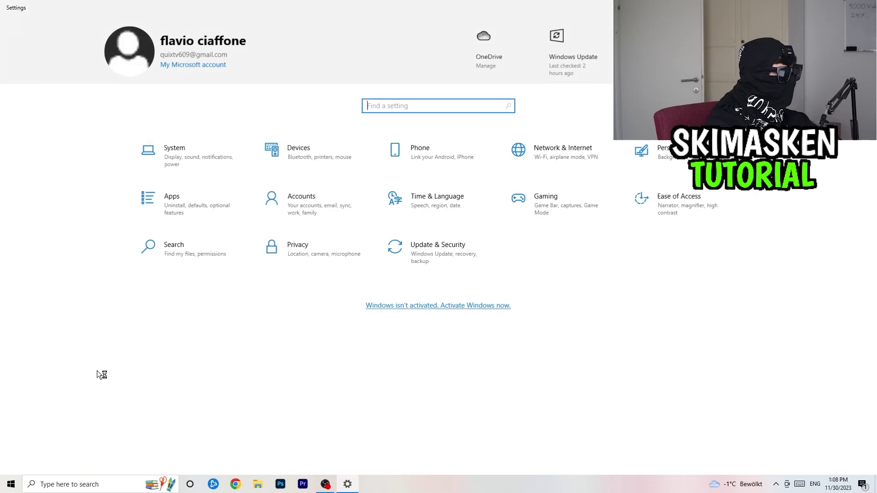
- Open the System display settings and review the available text scaling and display resolution options
click(177, 163)
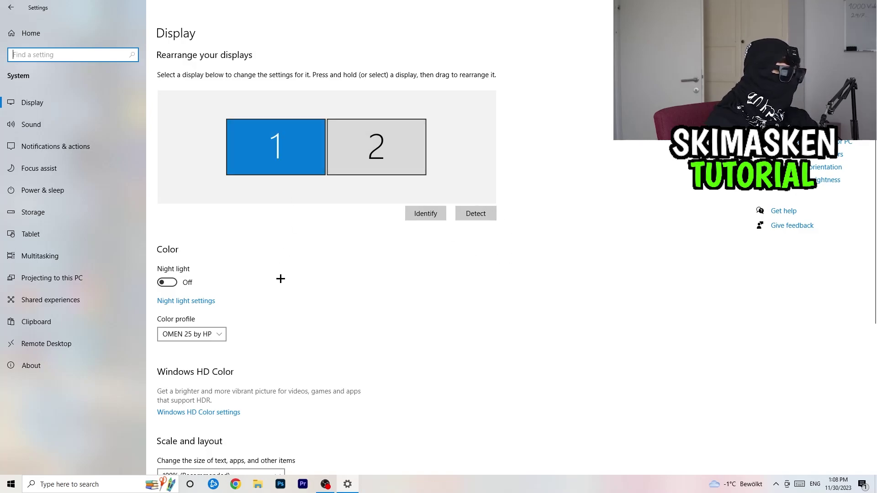
scroll(315, 183, down, 5)
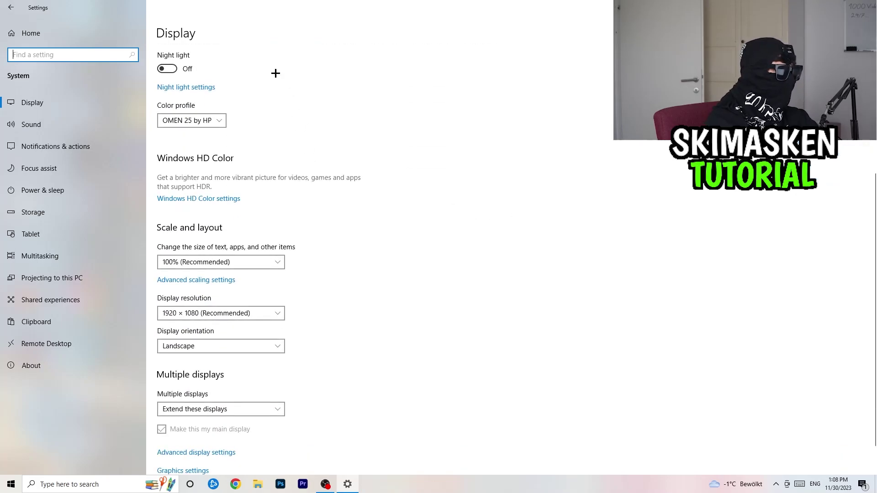
scroll(278, 73, down, 1)
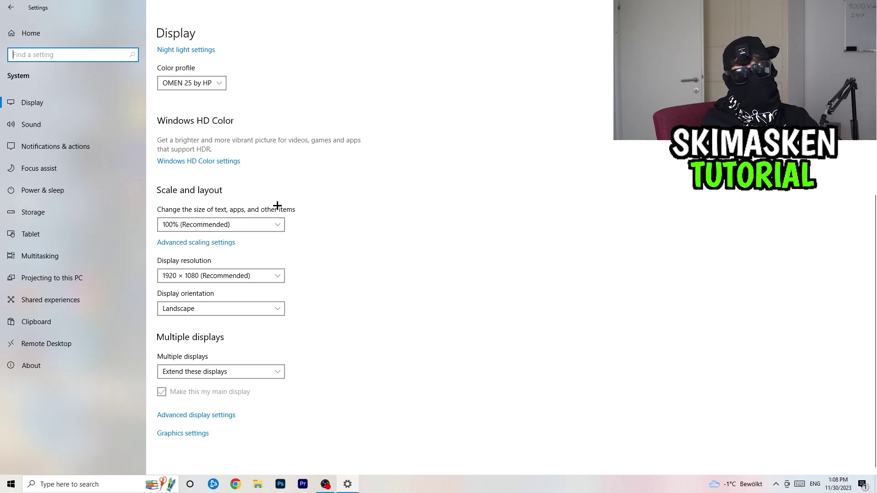
click(279, 223)
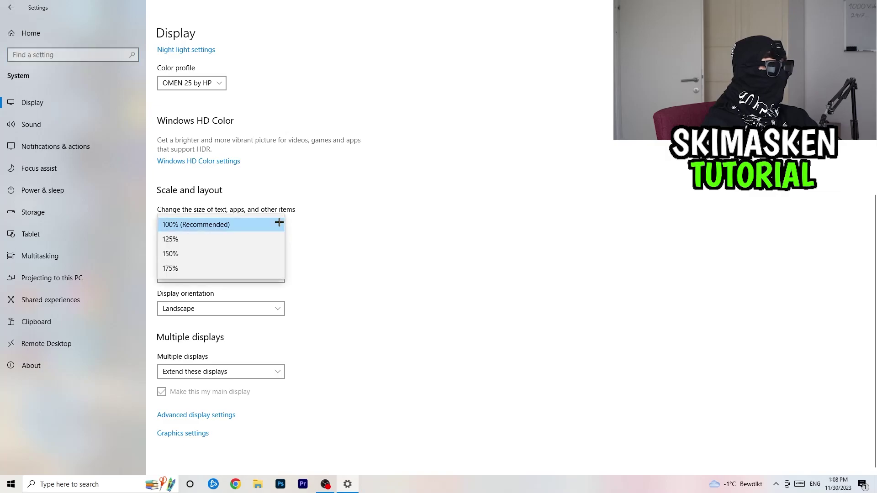
click(435, 211)
click(258, 275)
click(388, 233)
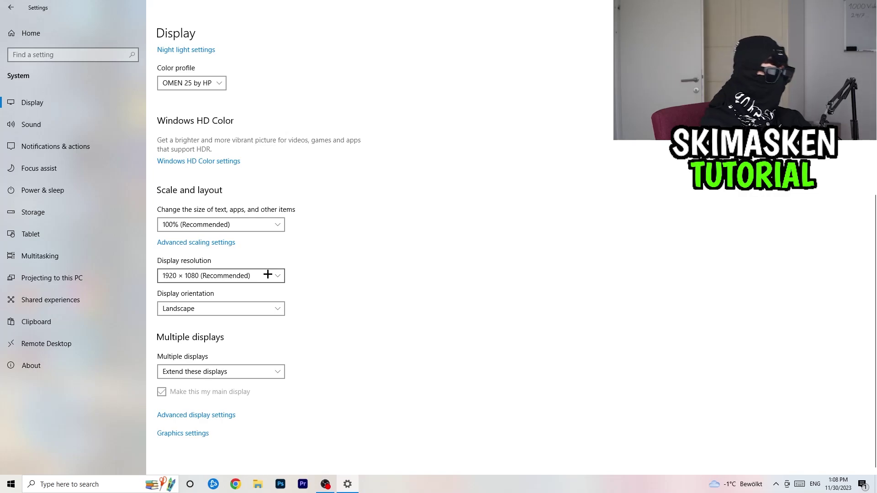
- Open the additional power settings from Power & sleep, review the preferred and additional power plans, and close Power Options
click(80, 189)
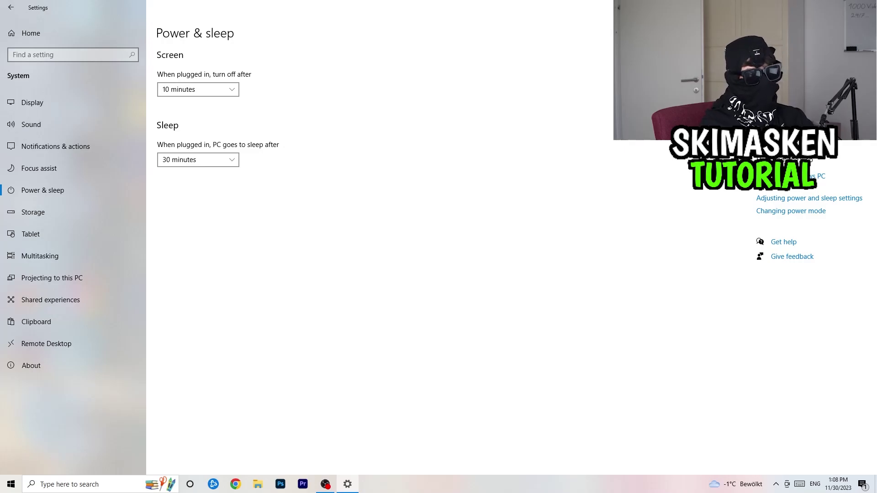
click(784, 159)
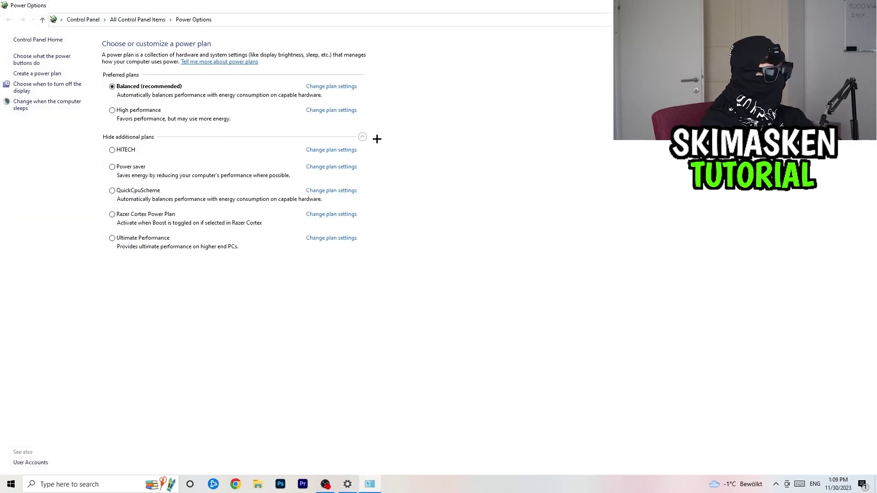
click(364, 137)
click(362, 137)
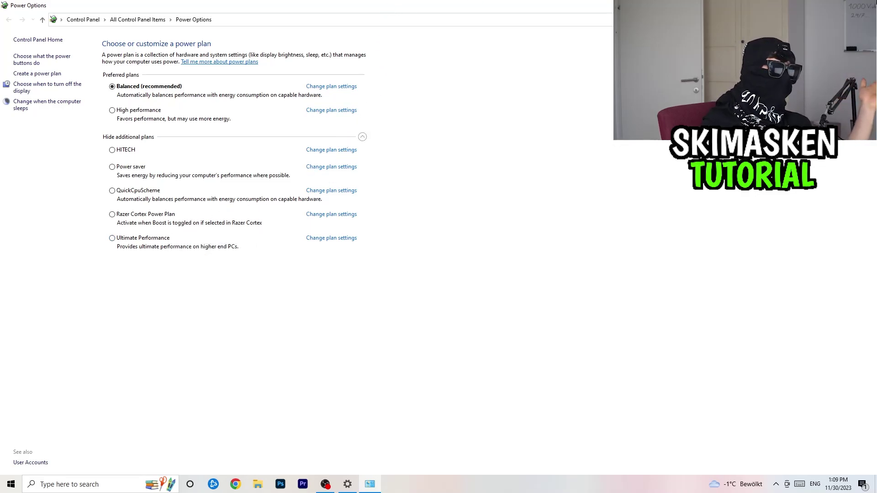
key(alt+F4)
- Open the Storage Sense configuration and review its run frequency, temporary file deletion and immediate cleanup options
click(72, 211)
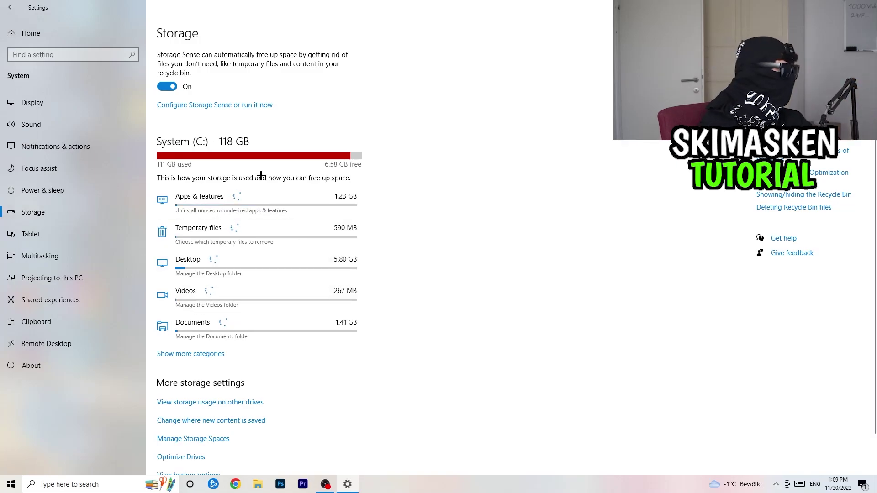
click(206, 108)
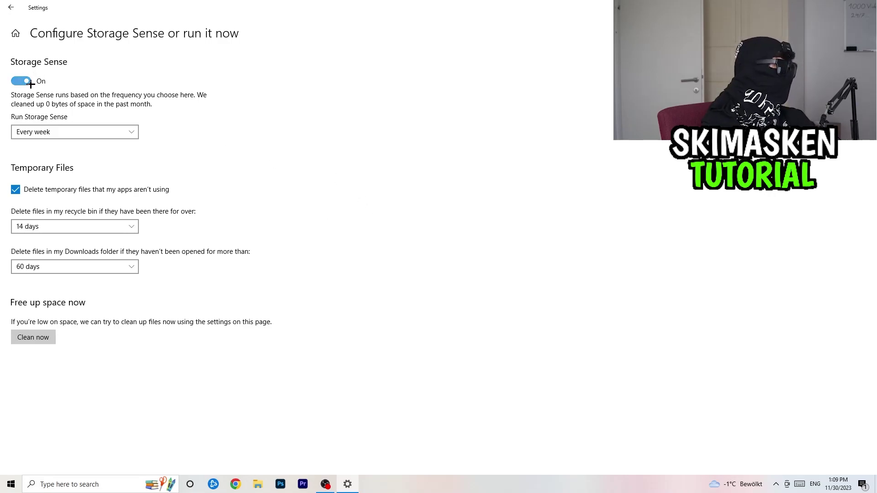
click(58, 131)
click(61, 132)
click(121, 134)
click(120, 133)
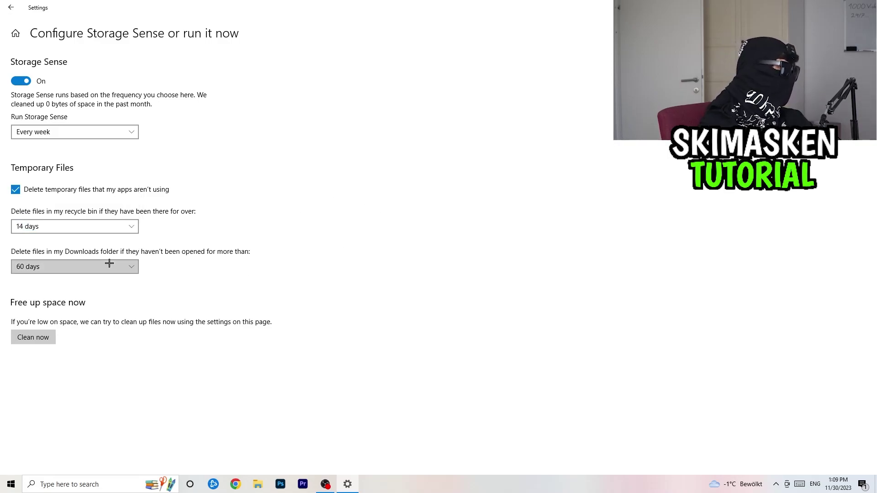
click(41, 333)
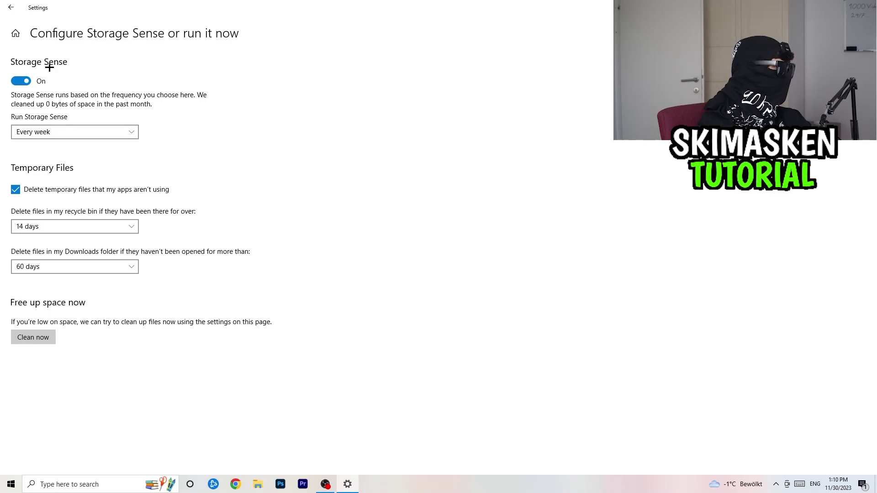
- Open Update & Security from the Settings home, check the Windows Update status, and close Settings
click(11, 7)
click(11, 8)
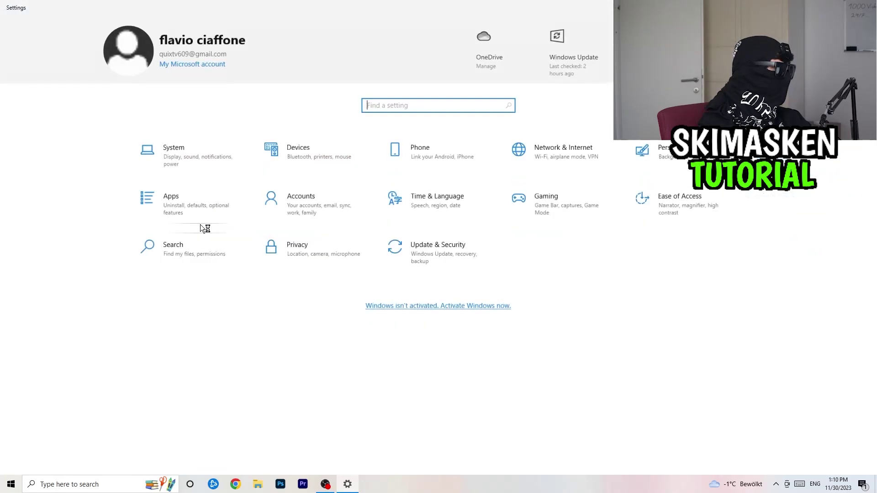
click(403, 244)
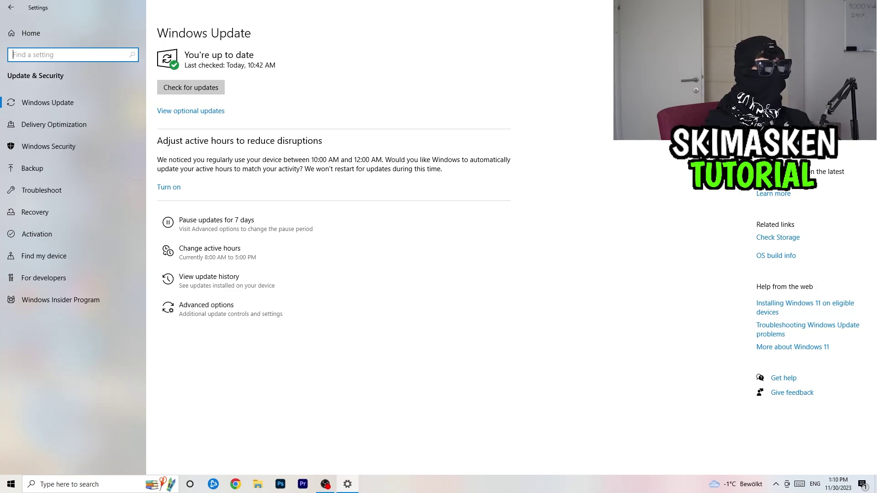
key(alt+F4)
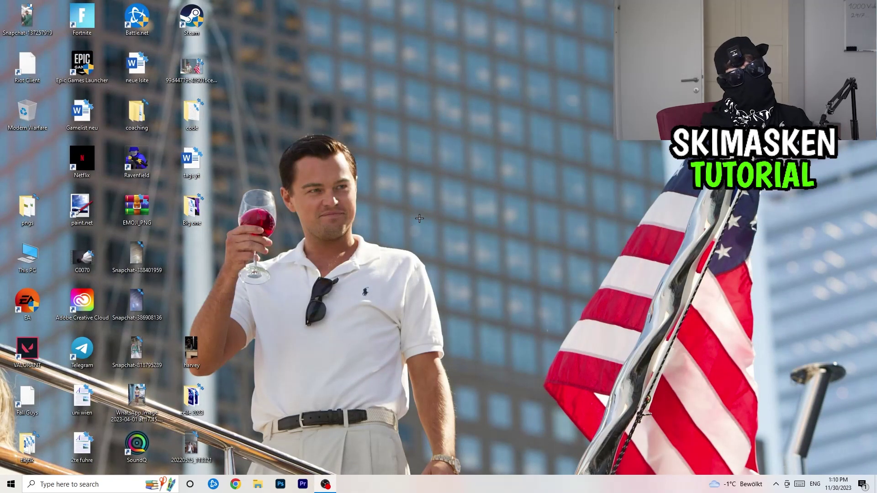